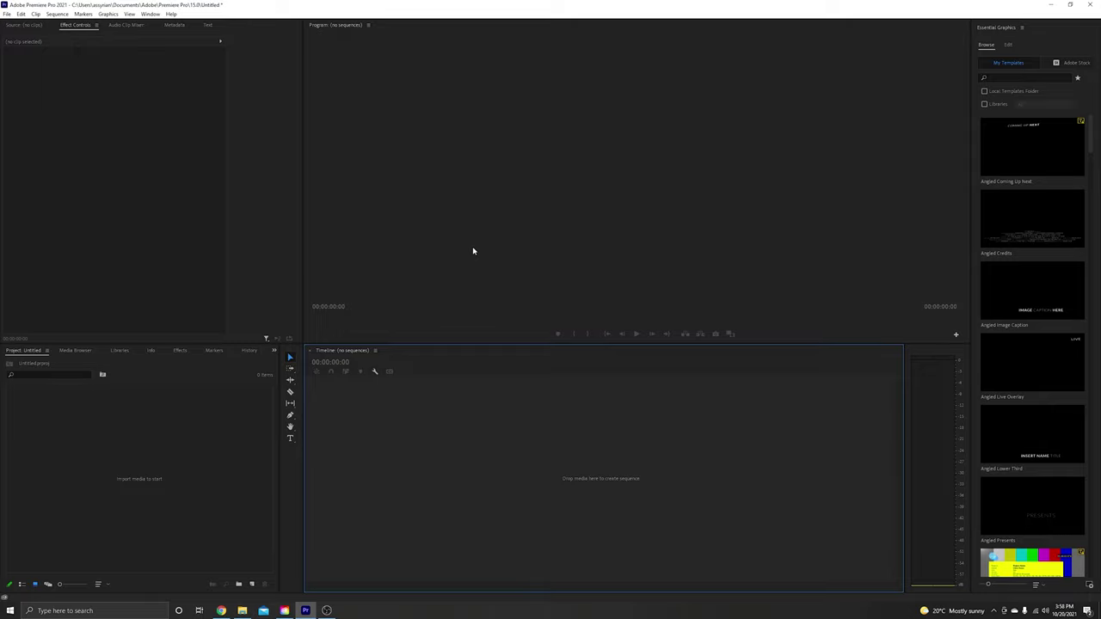
Step: Import 'old video 1' from the Desktop and build a sequence from it
double_click(105, 443)
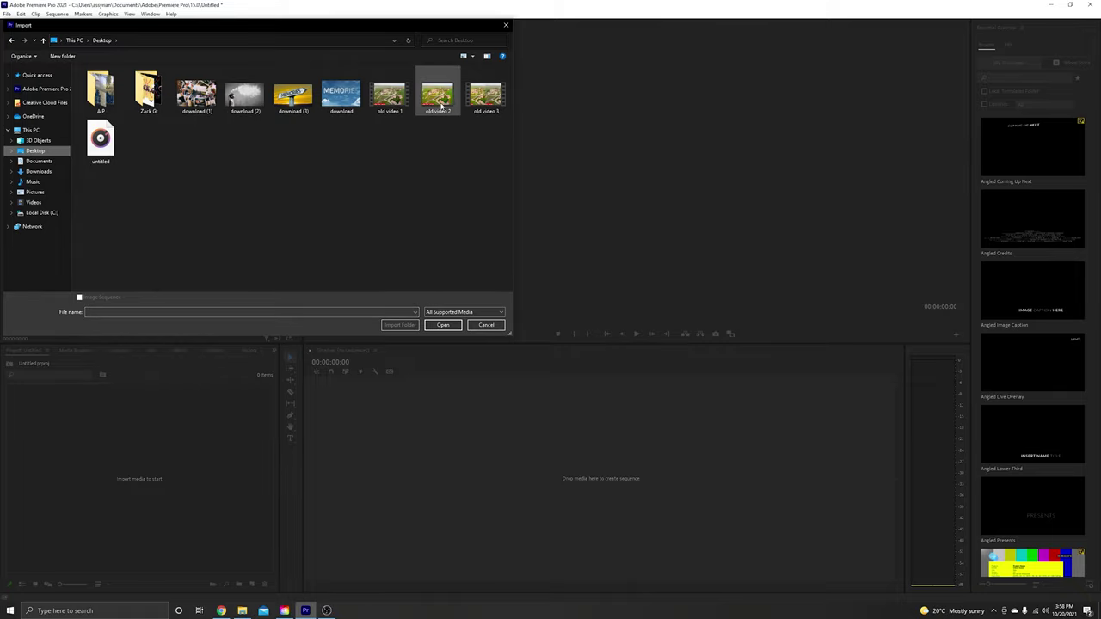
double_click(390, 94)
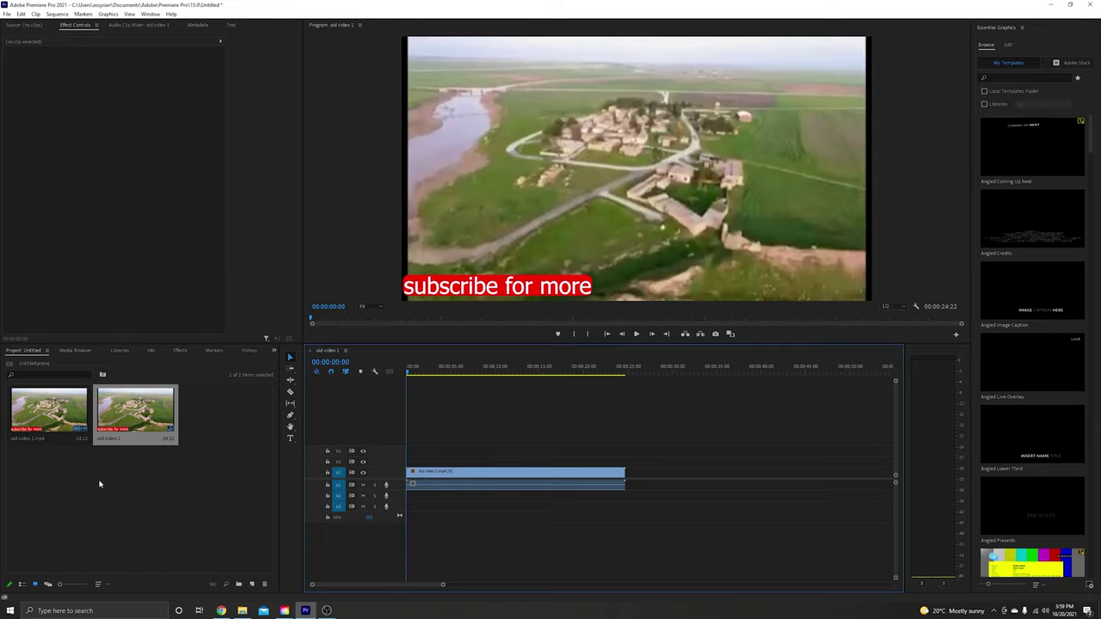
Step: Search the Effects panel for 'unsharp' and drop Unsharp Mask onto the old video 1 clip
click(180, 351)
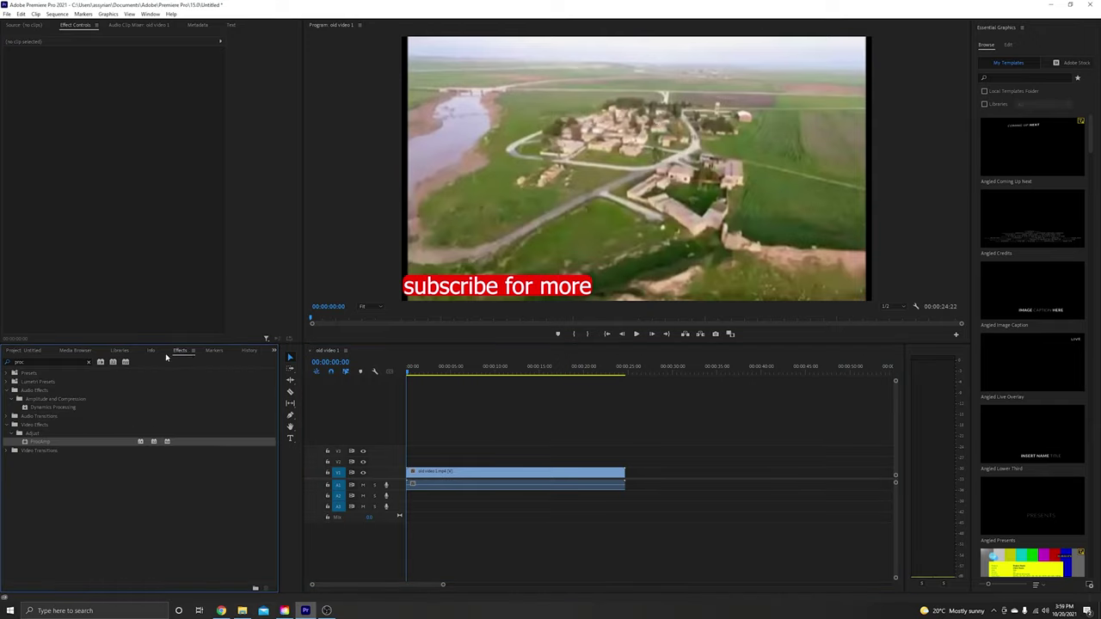
click(88, 362)
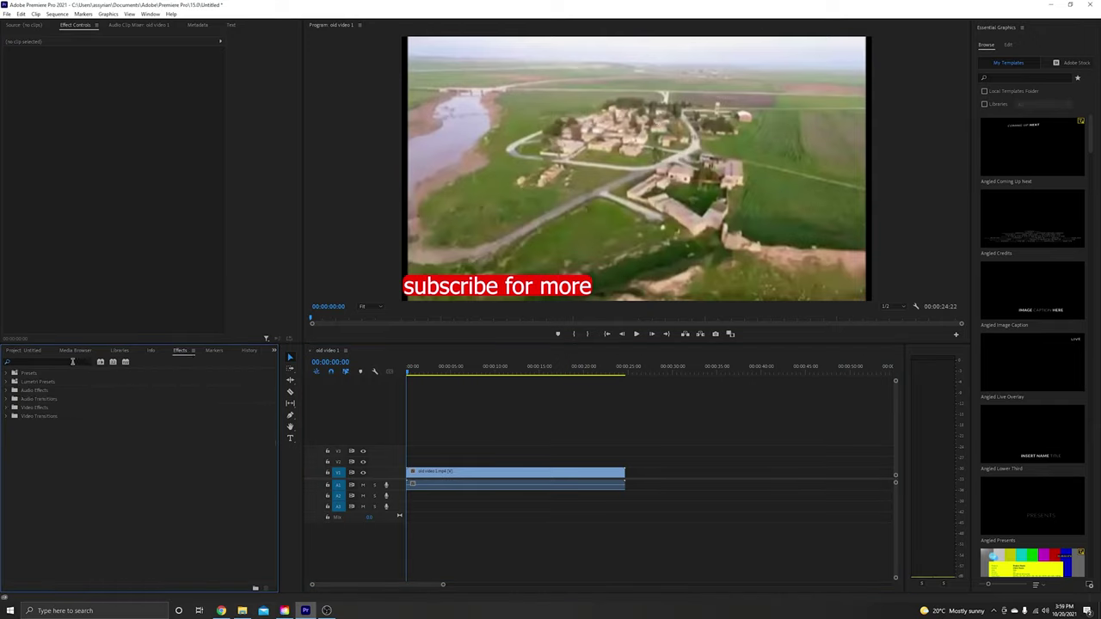
text(pun)
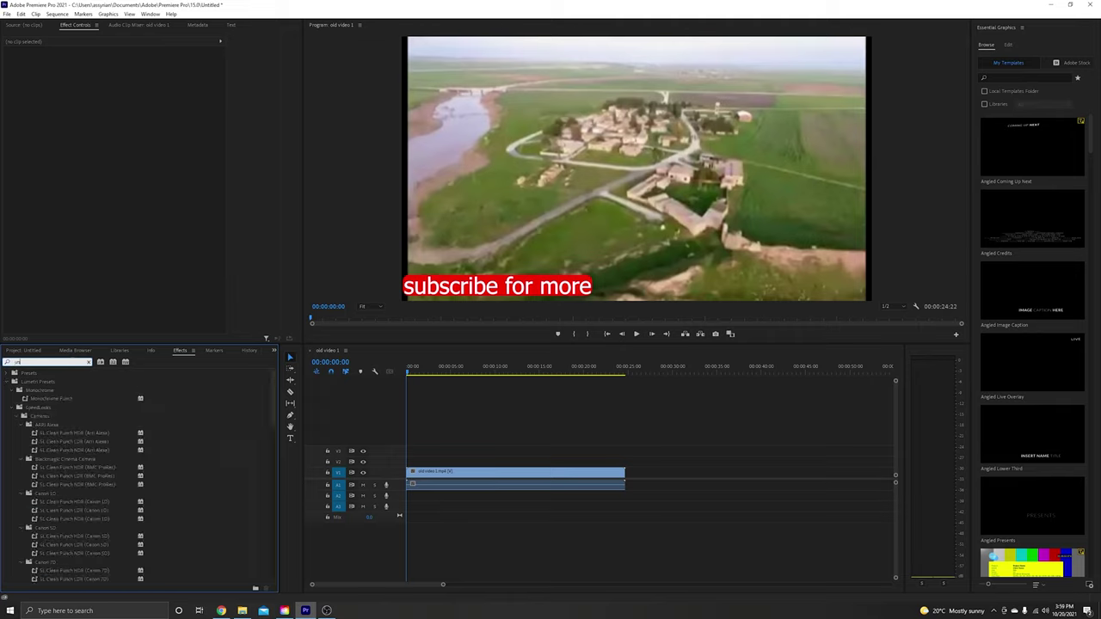
text(sha)
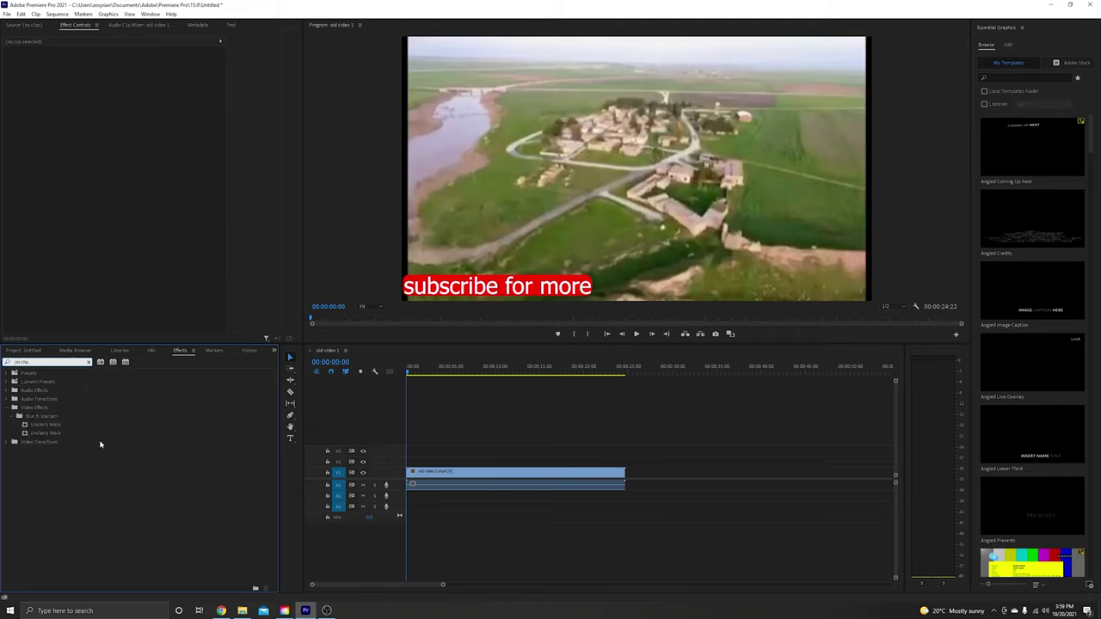
drag(47, 425, 459, 475)
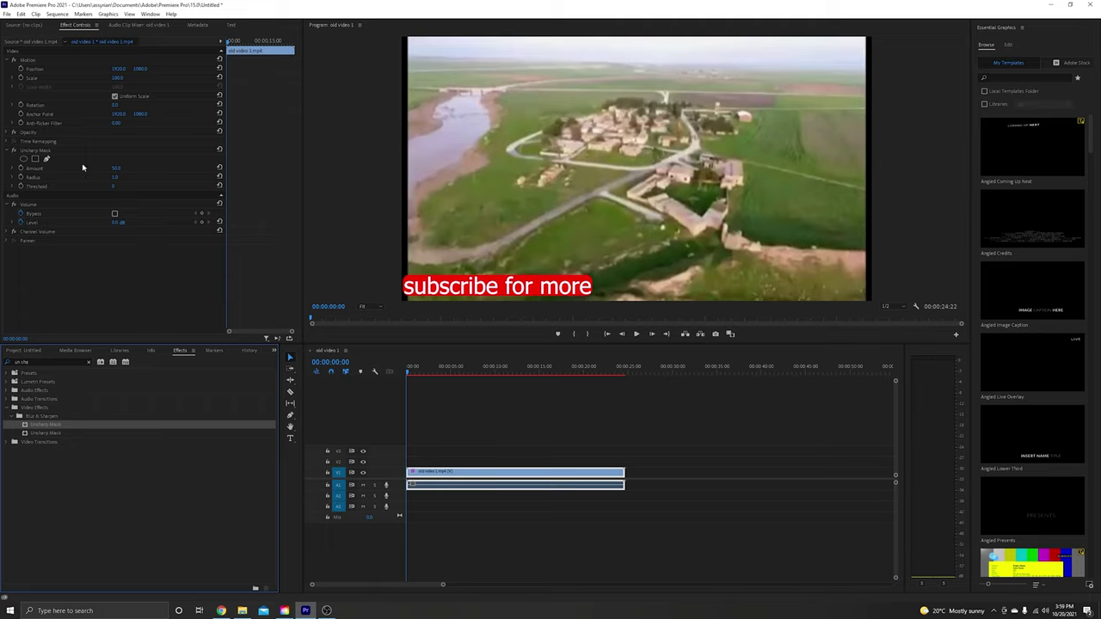
Step: Expand the Unsharp Mask Amount, Radius and Threshold sliders, then raise amount and radius
click(13, 170)
drag(115, 184, 278, 191)
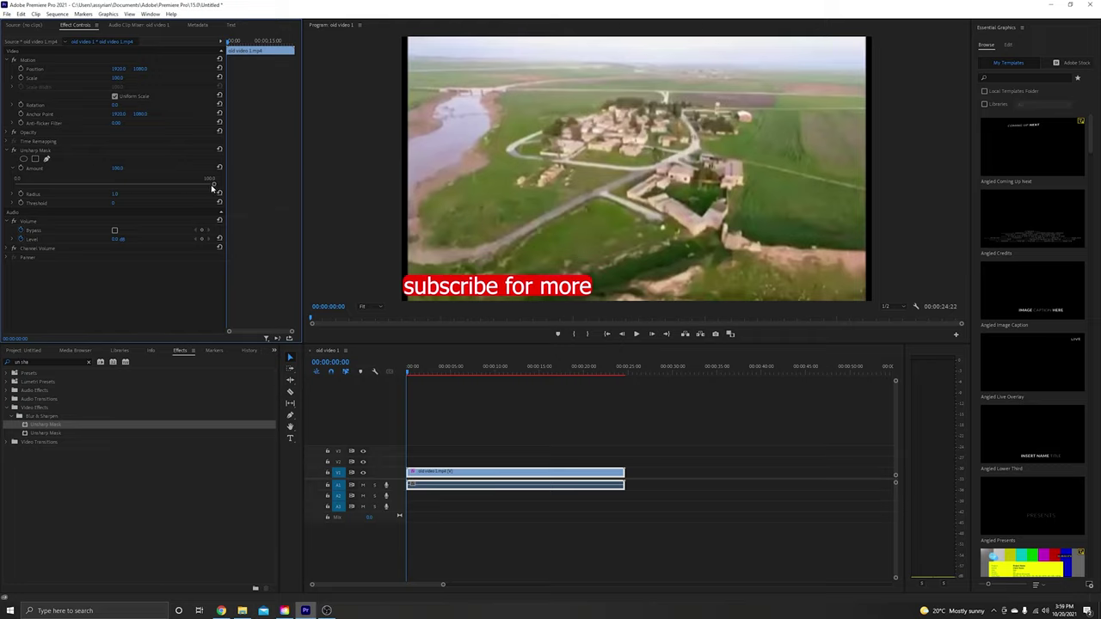
drag(213, 185, 114, 188)
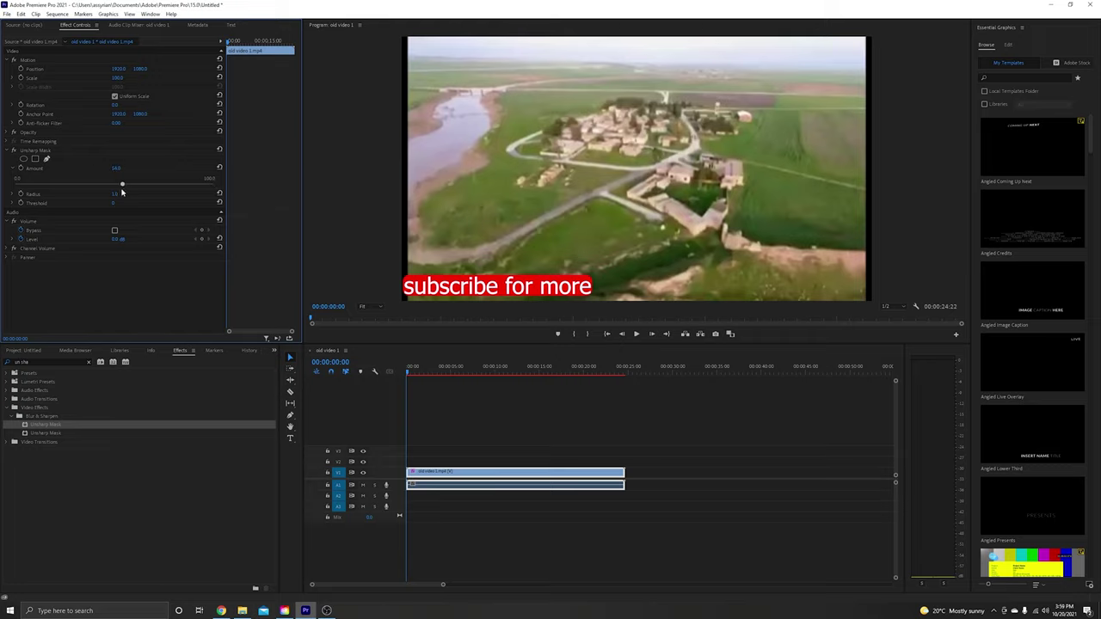
click(13, 195)
click(14, 220)
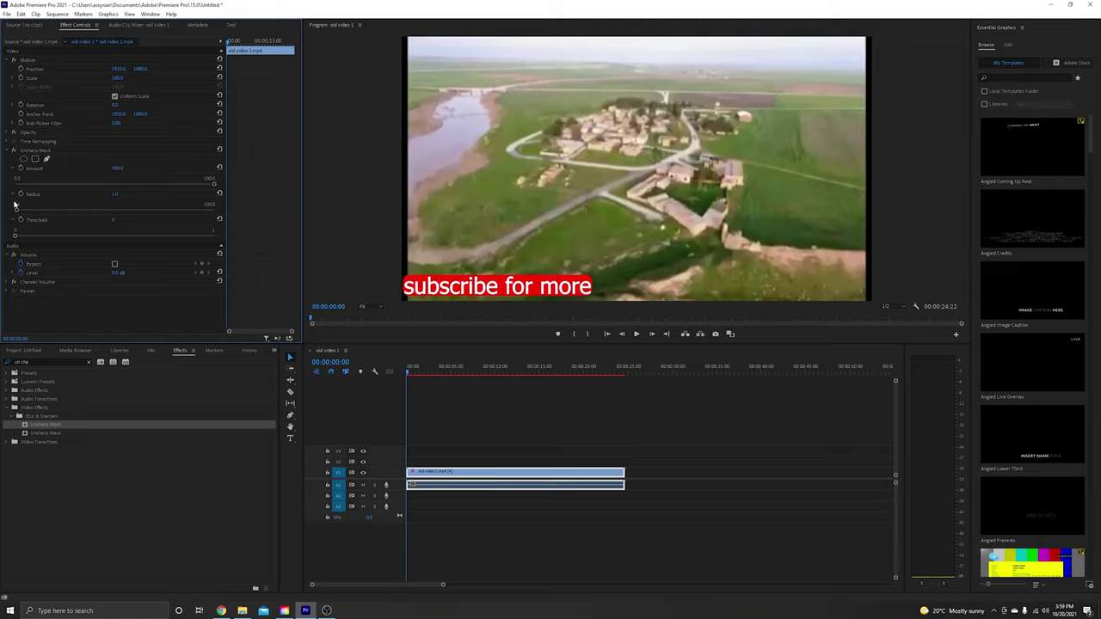
drag(15, 204, 28, 212)
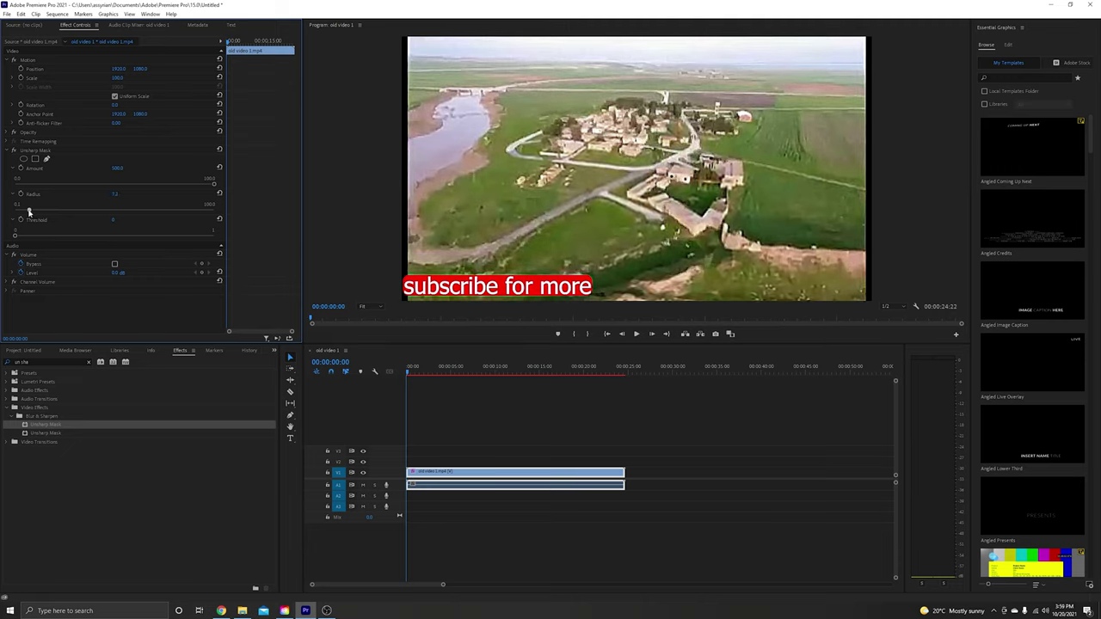
Step: Preview around eight seconds and settle on Amount 407, Radius 7.7, Threshold 0
click(418, 375)
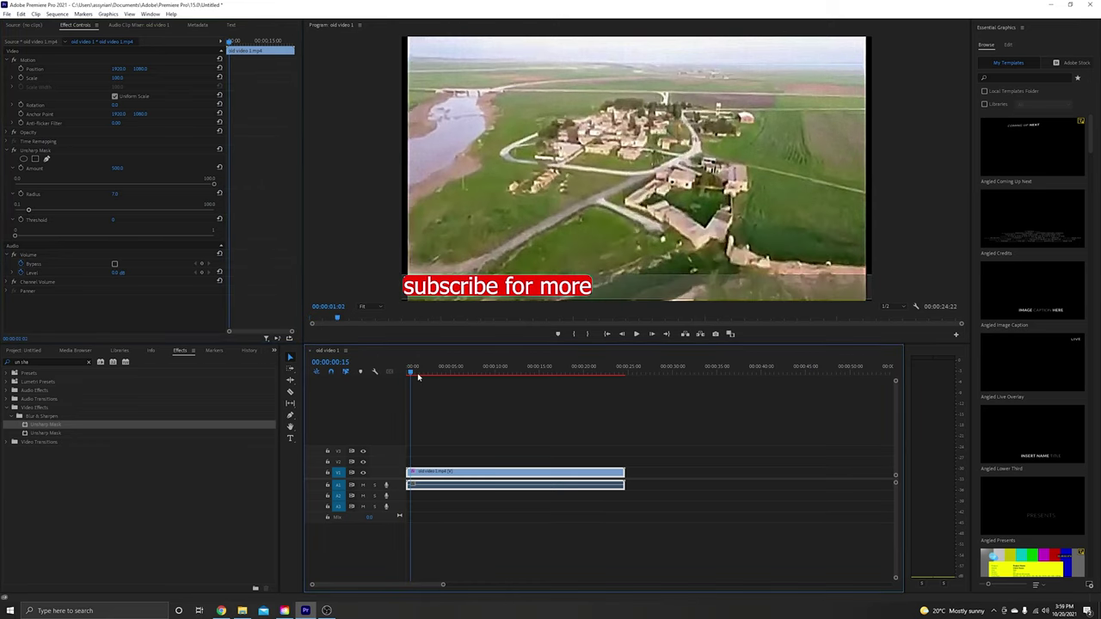
drag(418, 375, 479, 376)
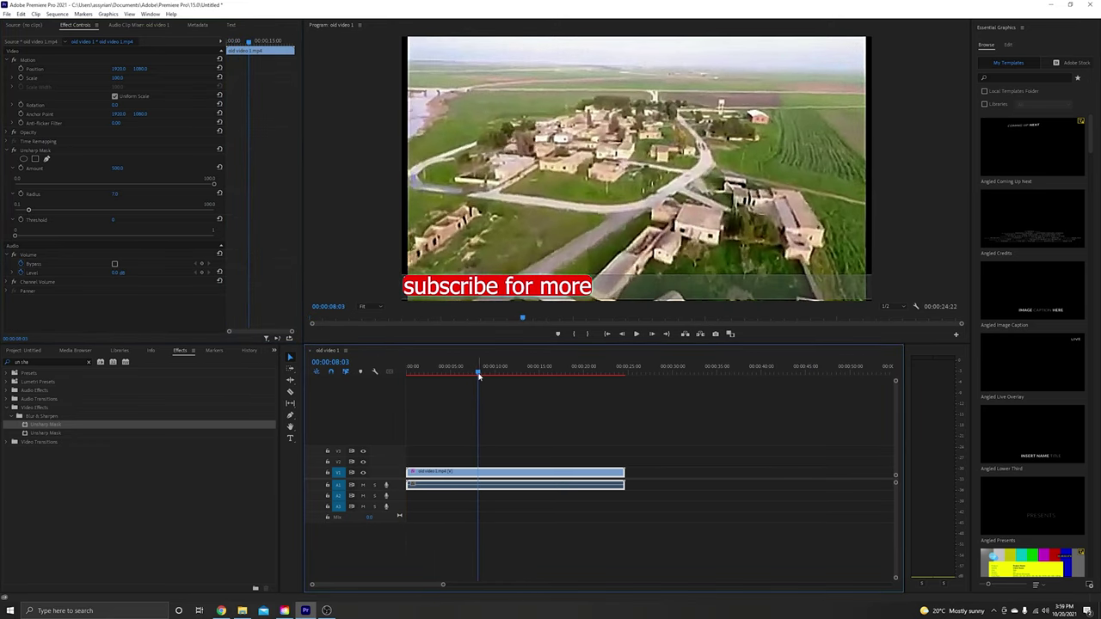
drag(29, 210, 30, 212)
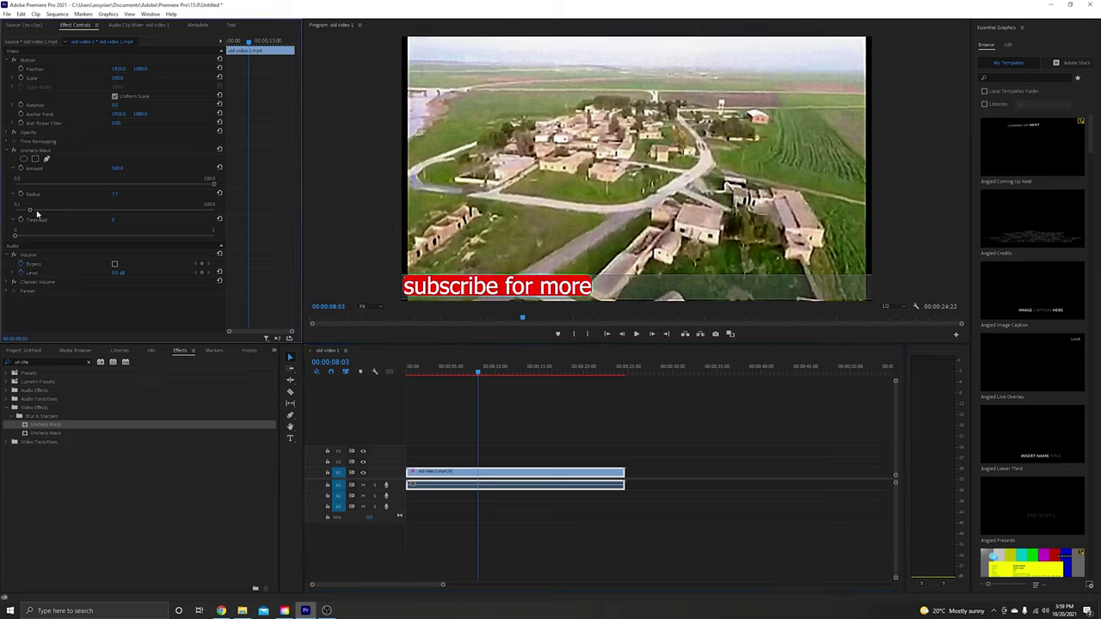
drag(117, 171, 51, 170)
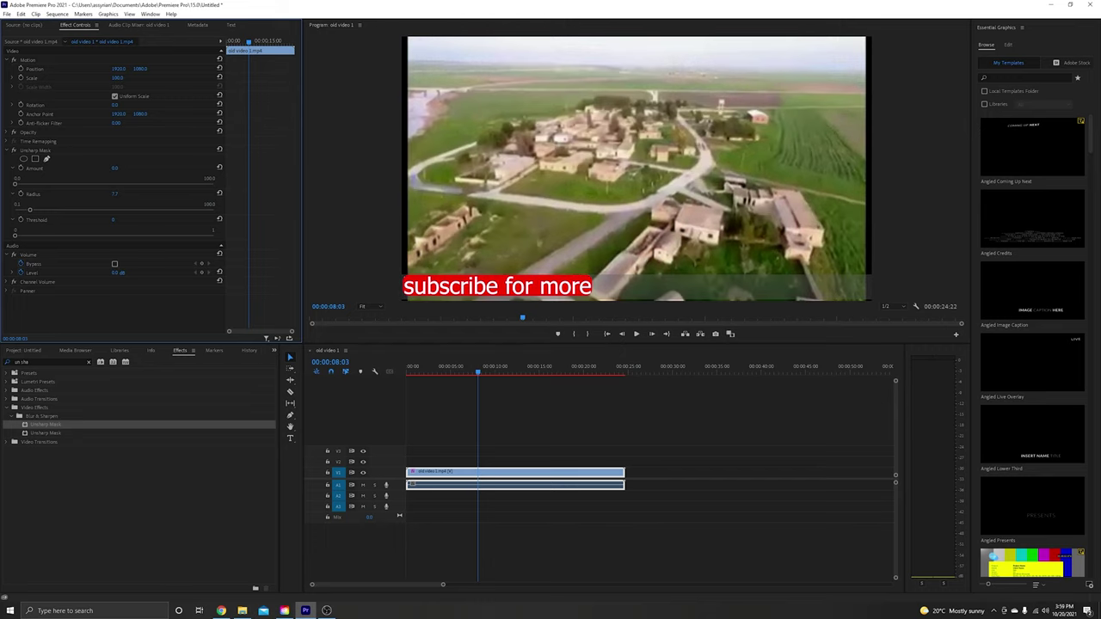
drag(52, 171, 213, 171)
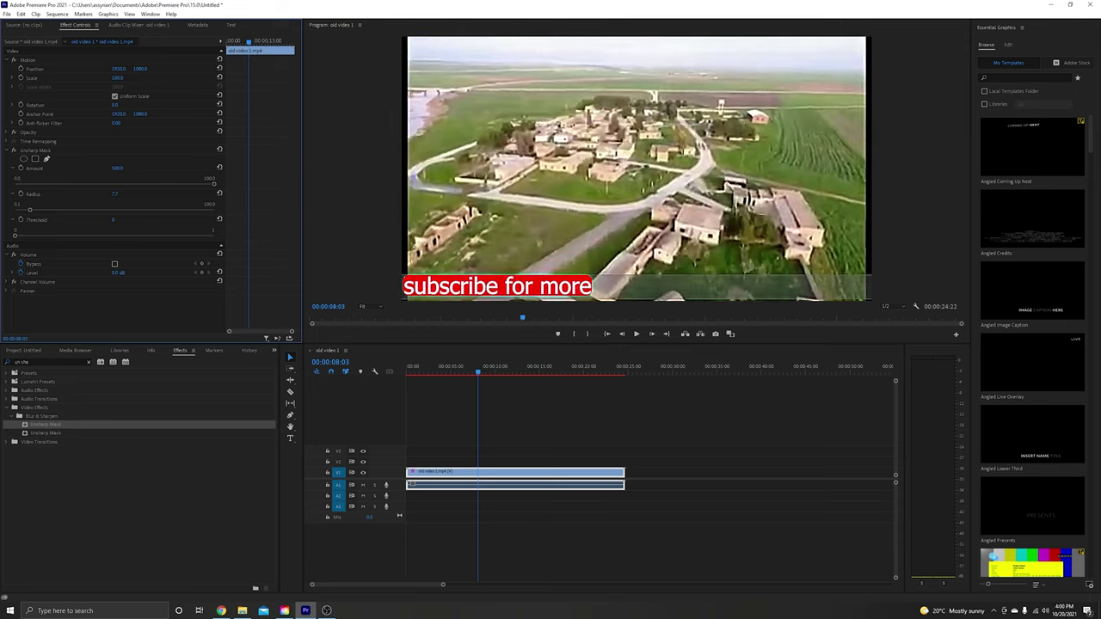
mouse_move(117, 168)
mouse_down()
mouse_move(95, 168)
mouse_move(122, 167)
mouse_up()
drag(16, 234, 246, 258)
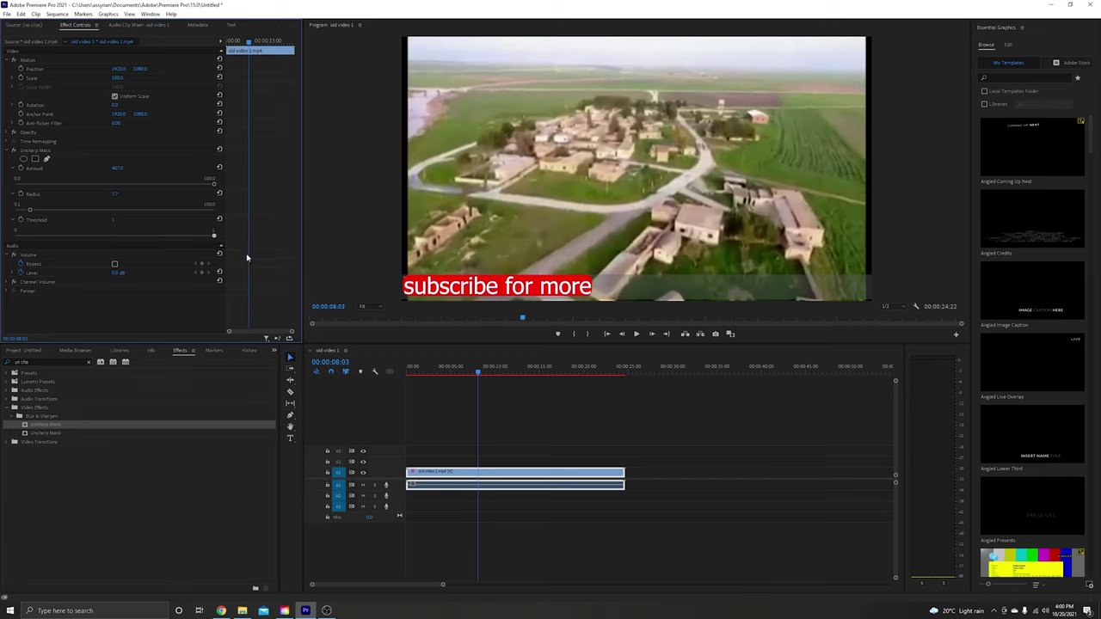
drag(93, 234, 7, 239)
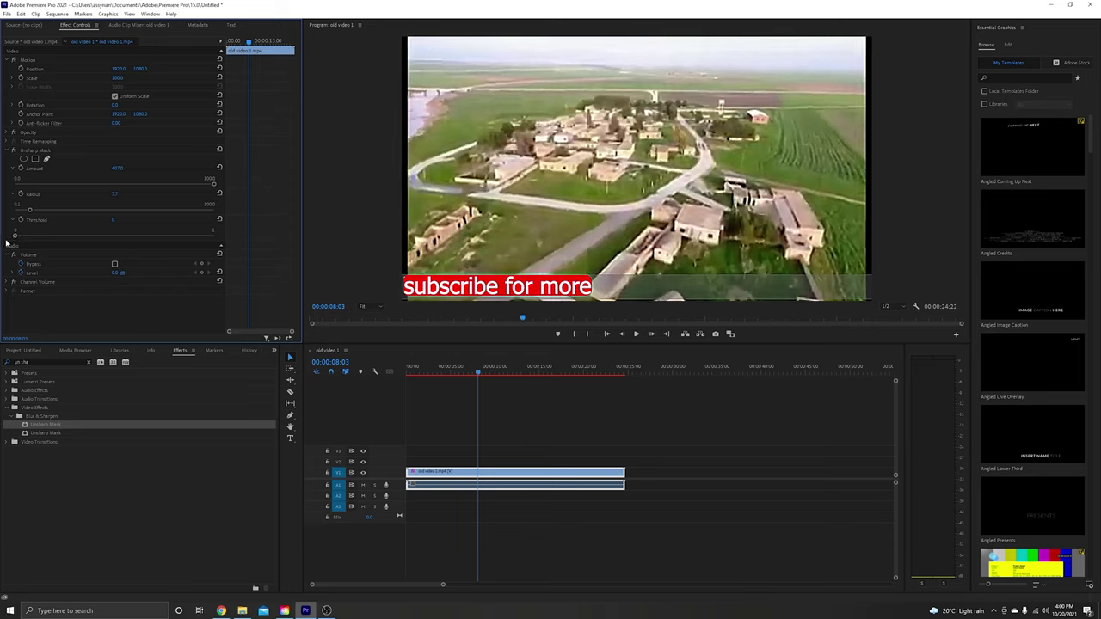
Step: Collapse Unsharp Mask and apply Gamma Correction from a 'gam' search to the clip
click(12, 151)
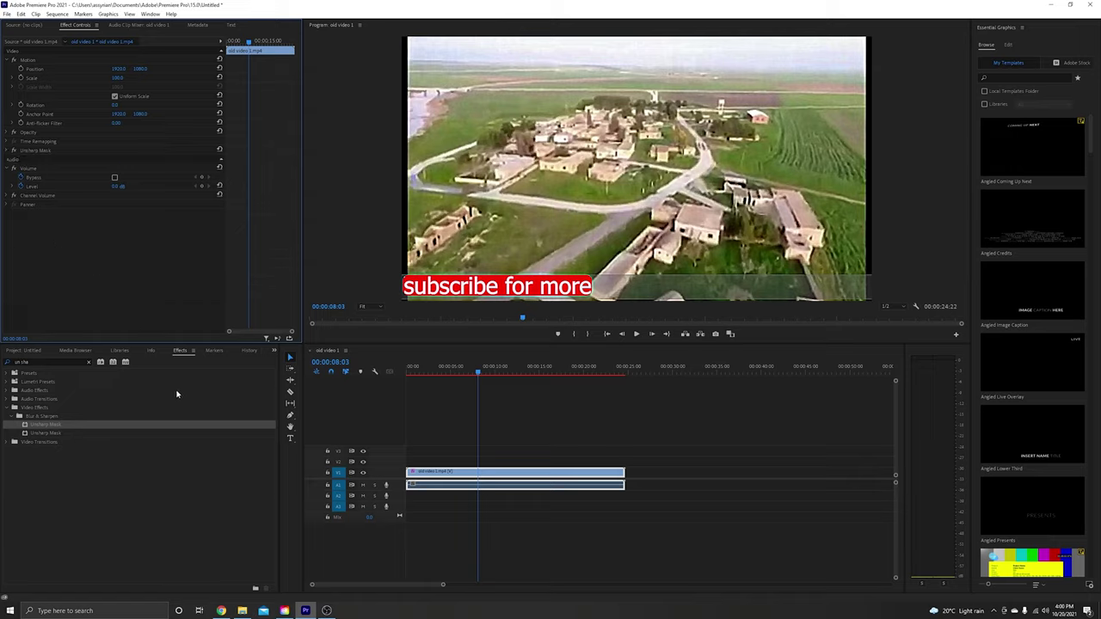
click(89, 362)
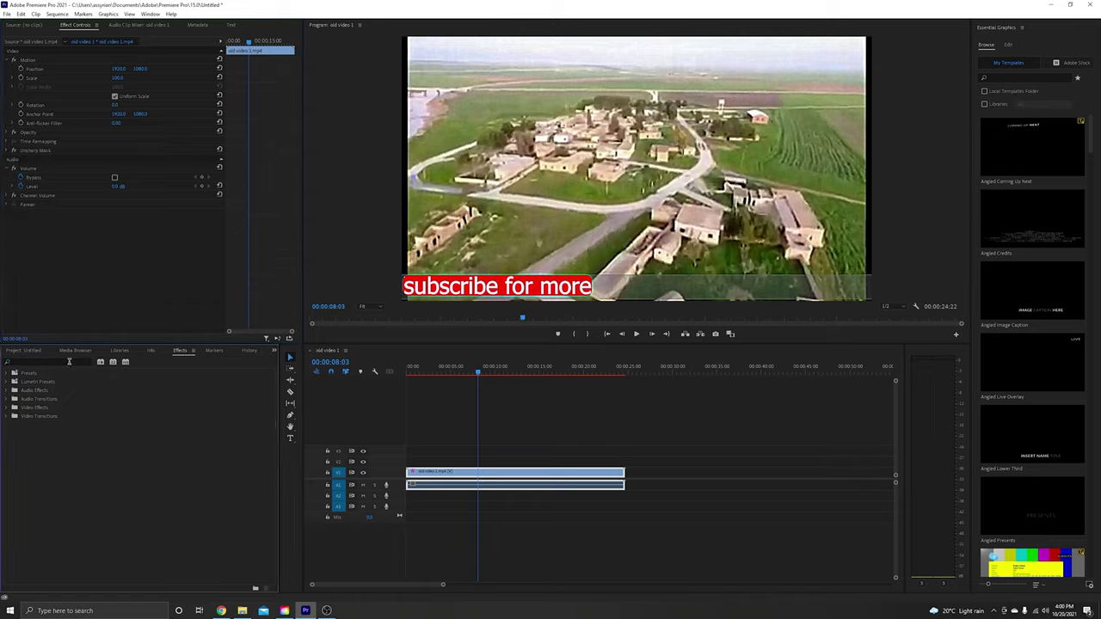
text(gam)
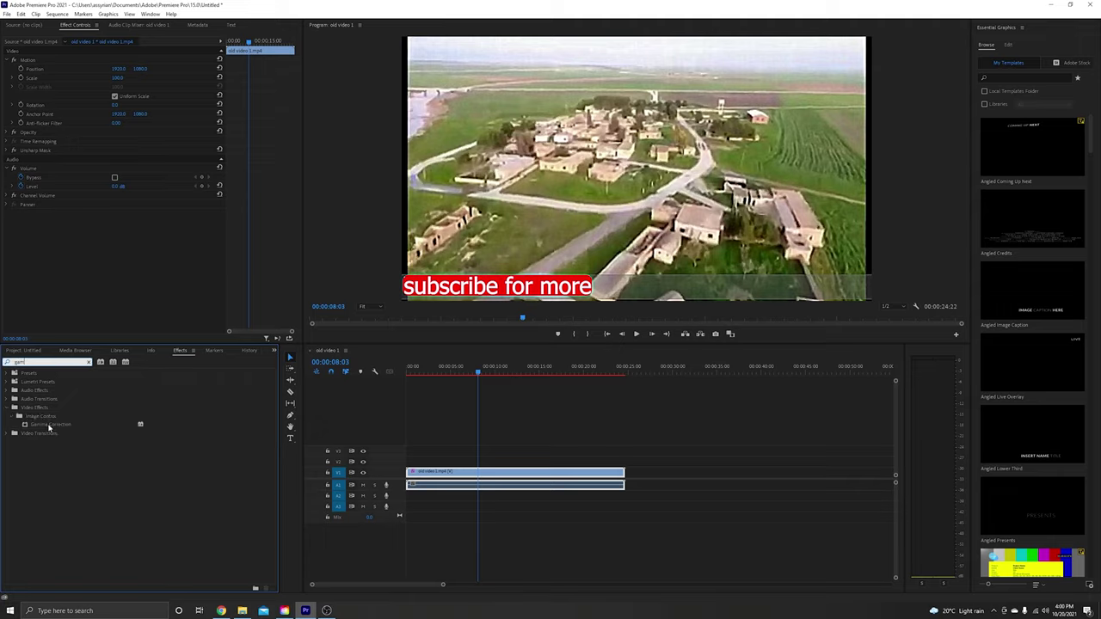
click(49, 426)
drag(49, 425, 499, 473)
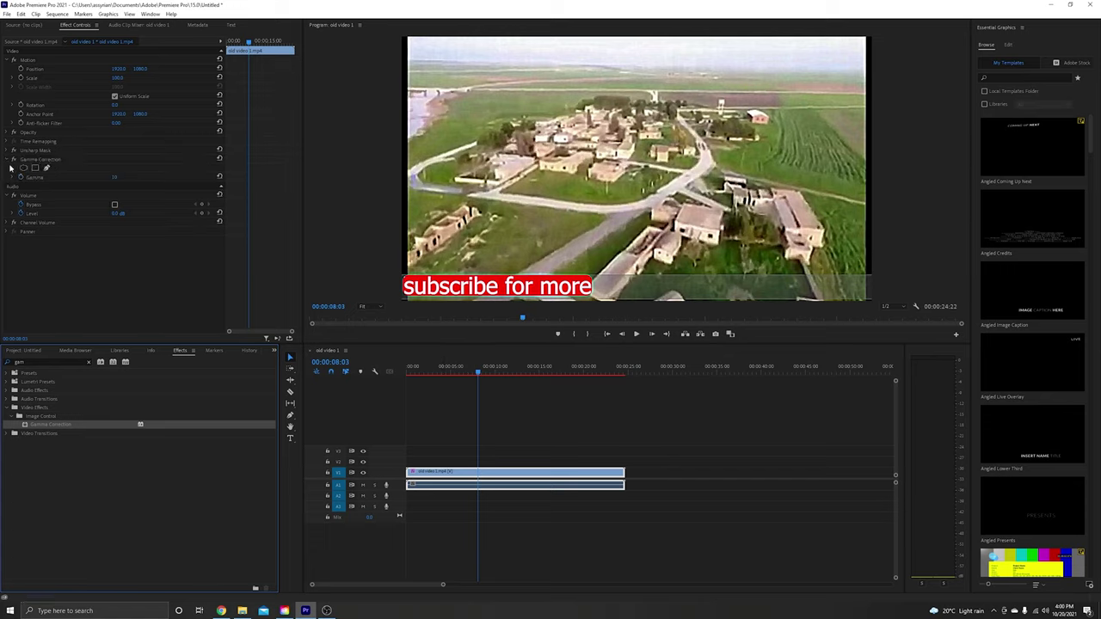
Step: Test Gamma at both extremes, then set it to about 11
click(12, 178)
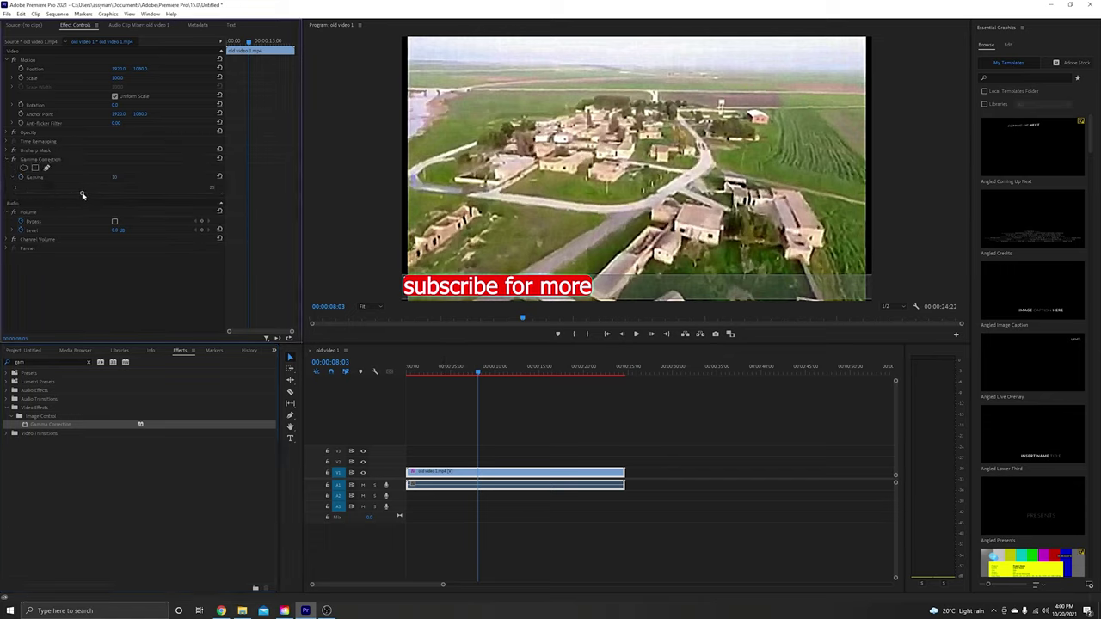
drag(83, 196, 312, 188)
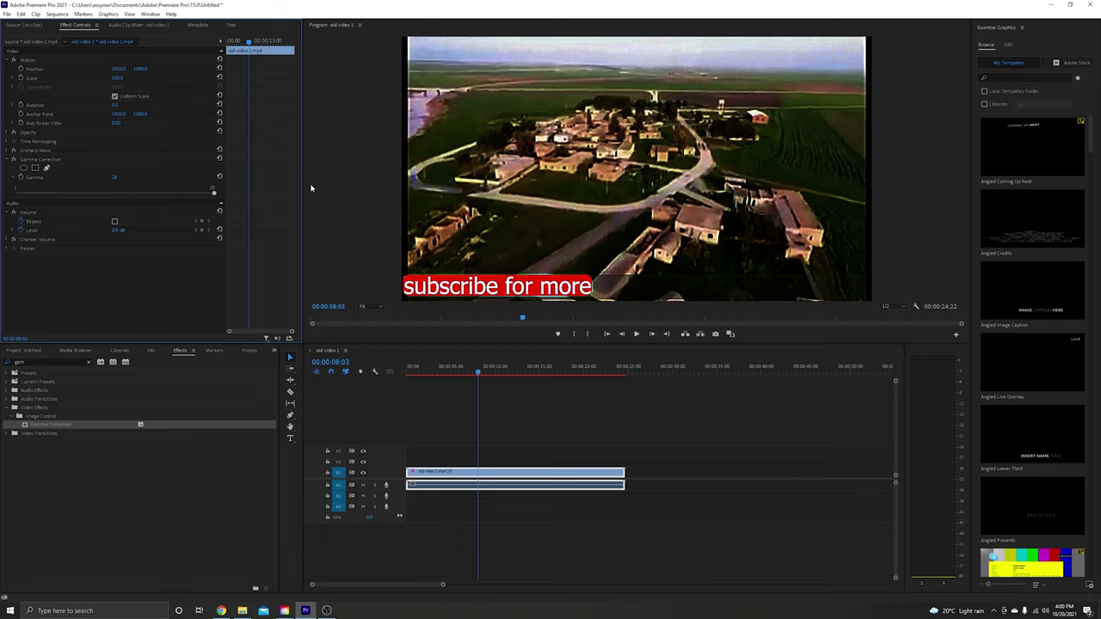
drag(311, 188, 2, 244)
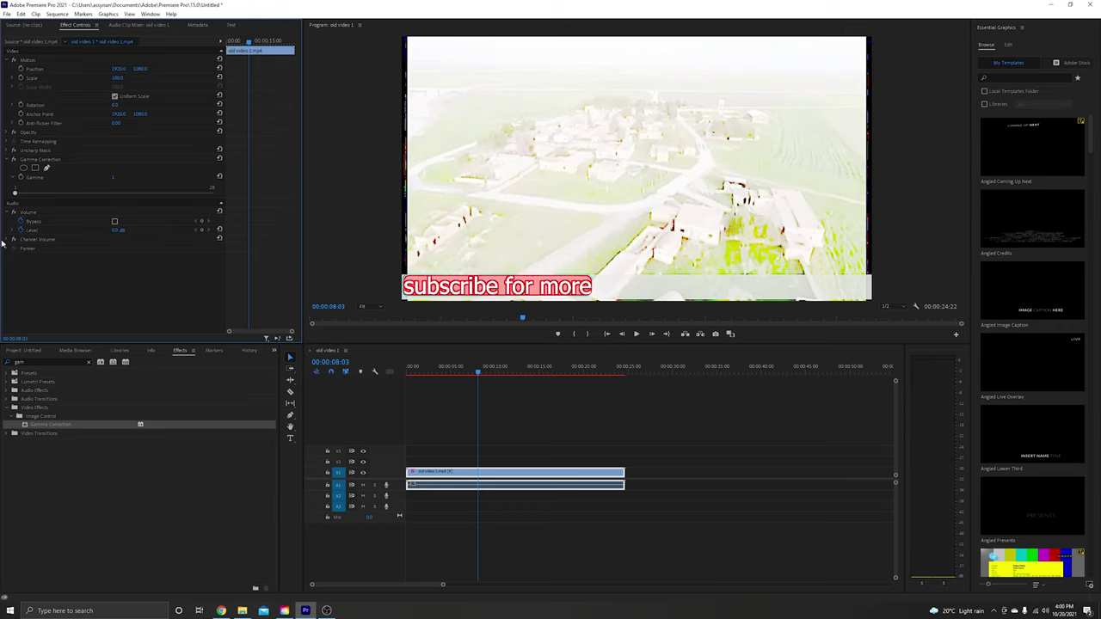
mouse_move(14, 193)
mouse_down()
mouse_move(89, 193)
mouse_move(70, 200)
mouse_up()
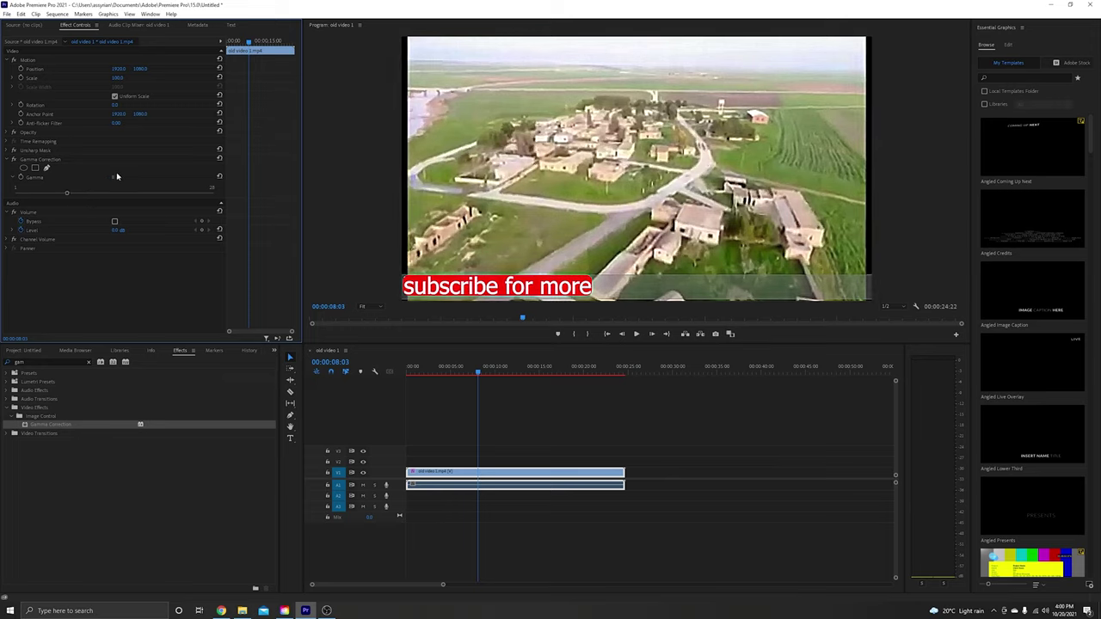
Step: Collapse Gamma Correction and apply ProcAmp to the village clip
click(13, 160)
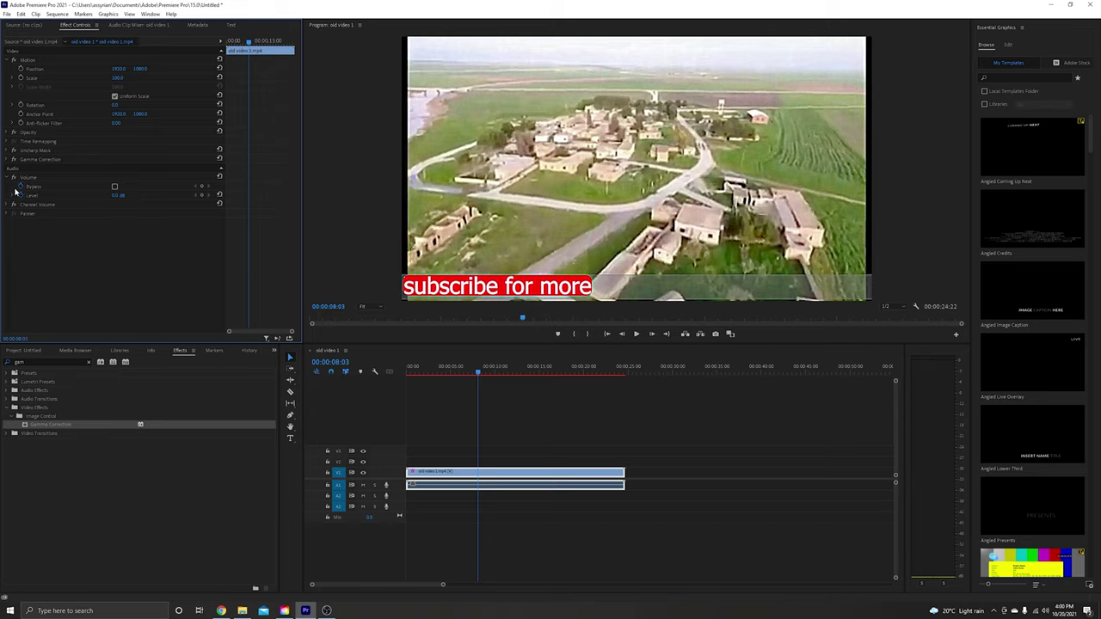
click(88, 361)
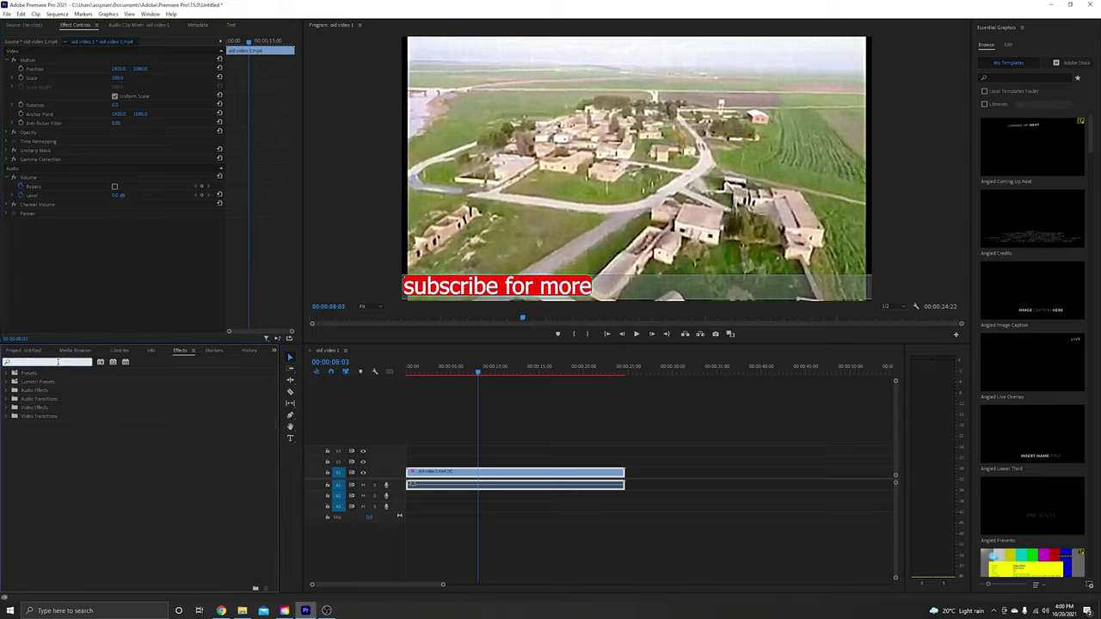
text(a)
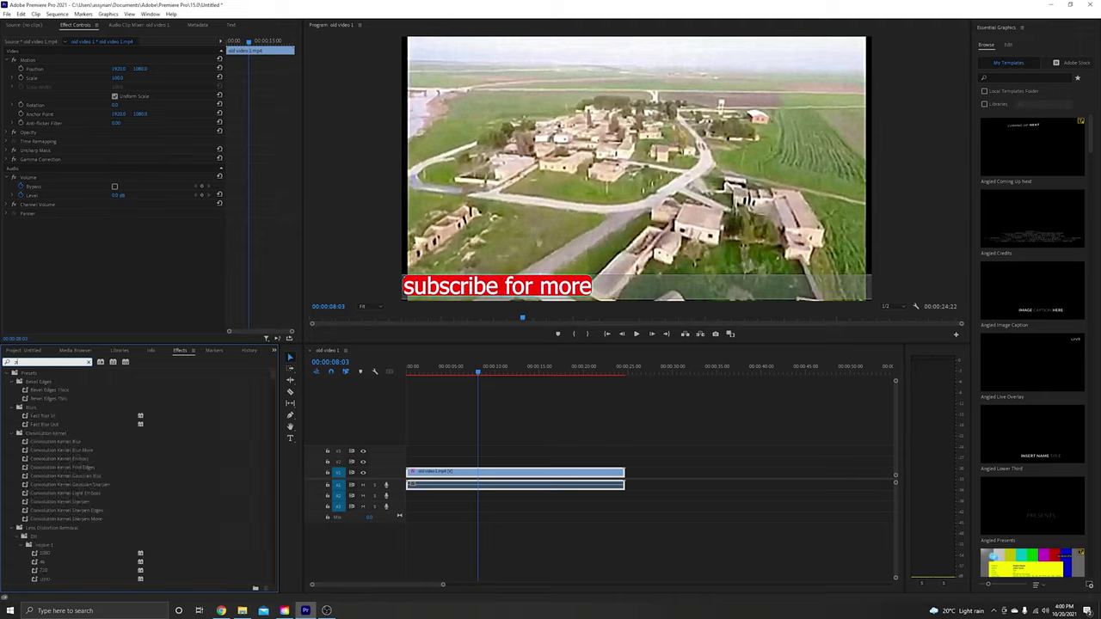
text(ye)
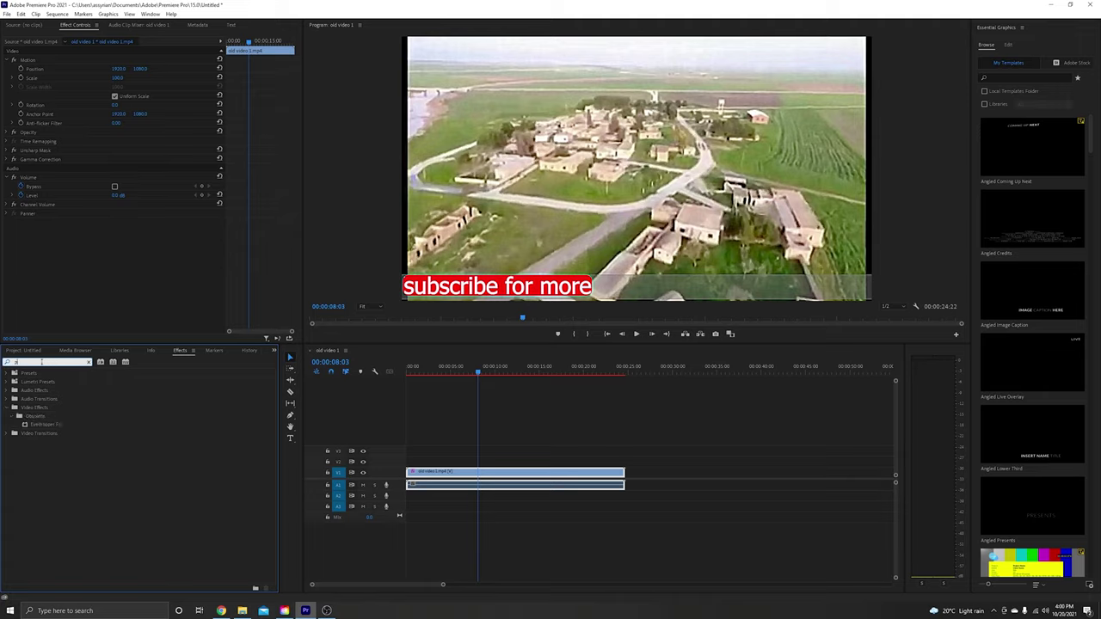
text(o)
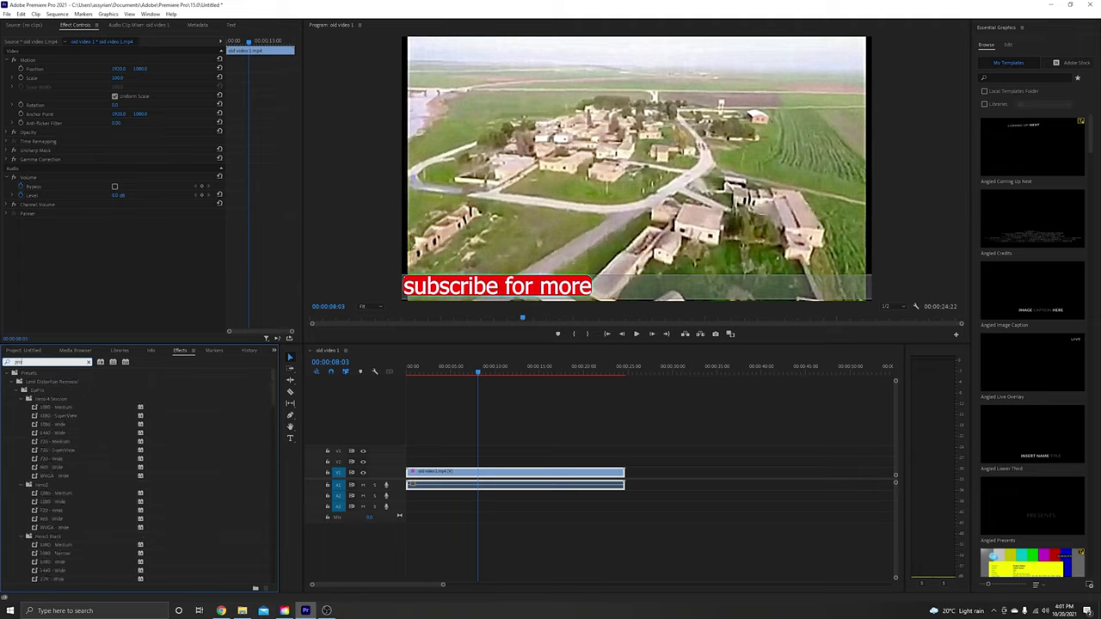
text(c)
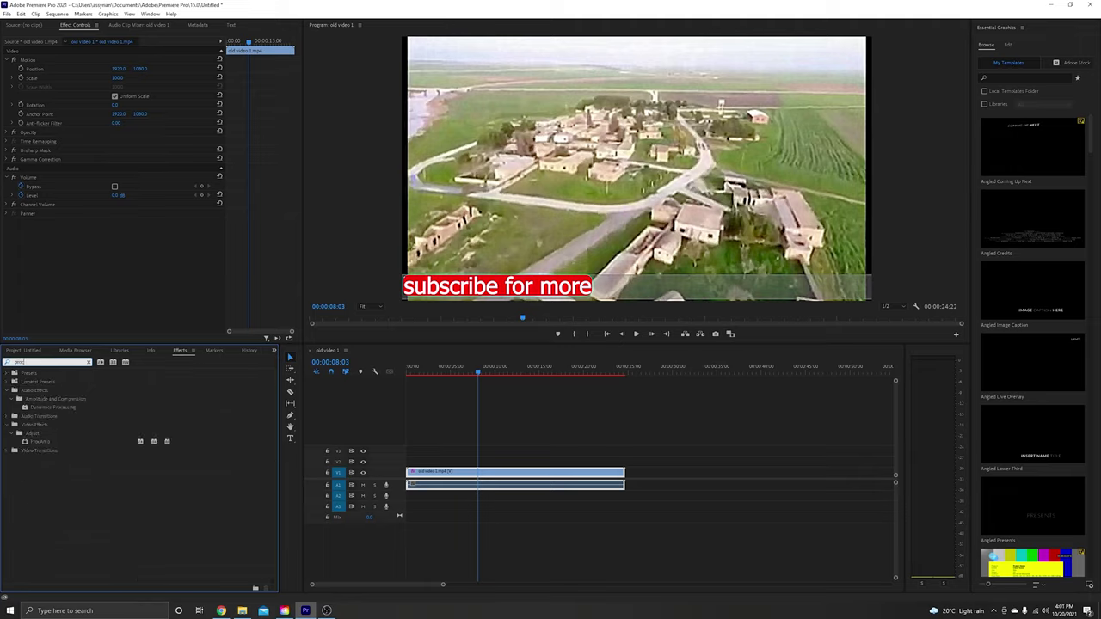
drag(39, 442, 533, 479)
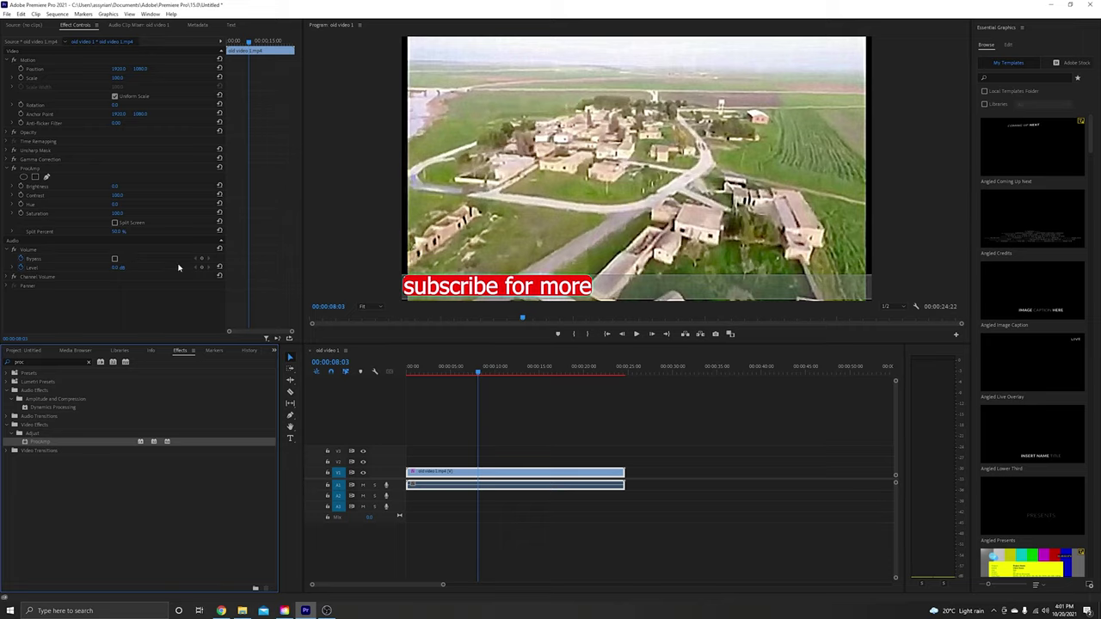
Step: Set ProcAmp Saturation to 200 and play from 00:00:02:00 to preview
click(112, 222)
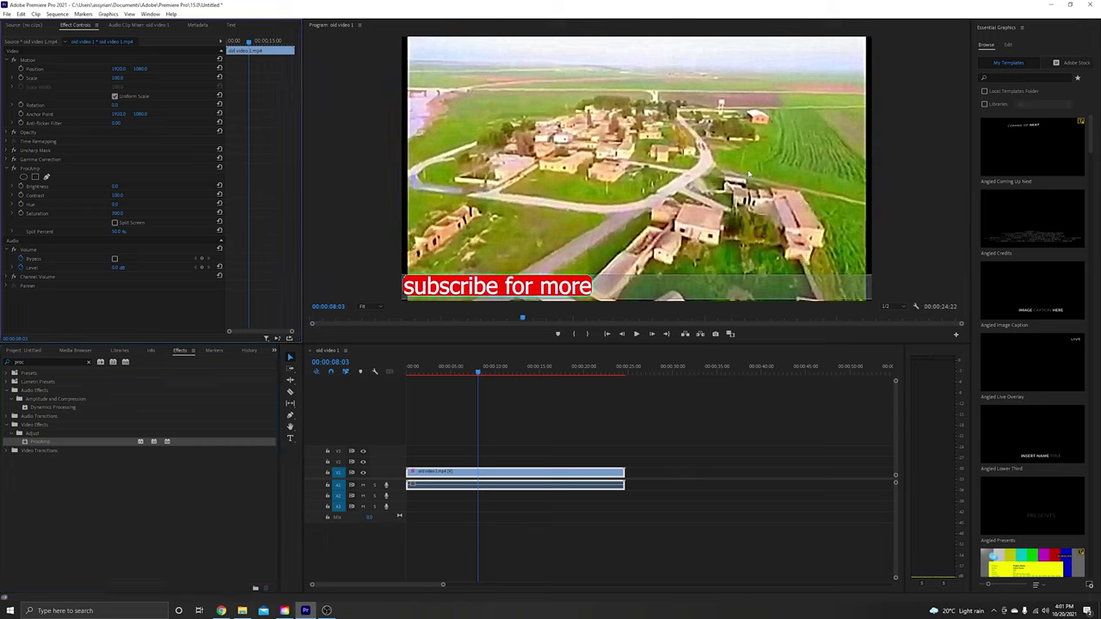
drag(117, 213, 86, 213)
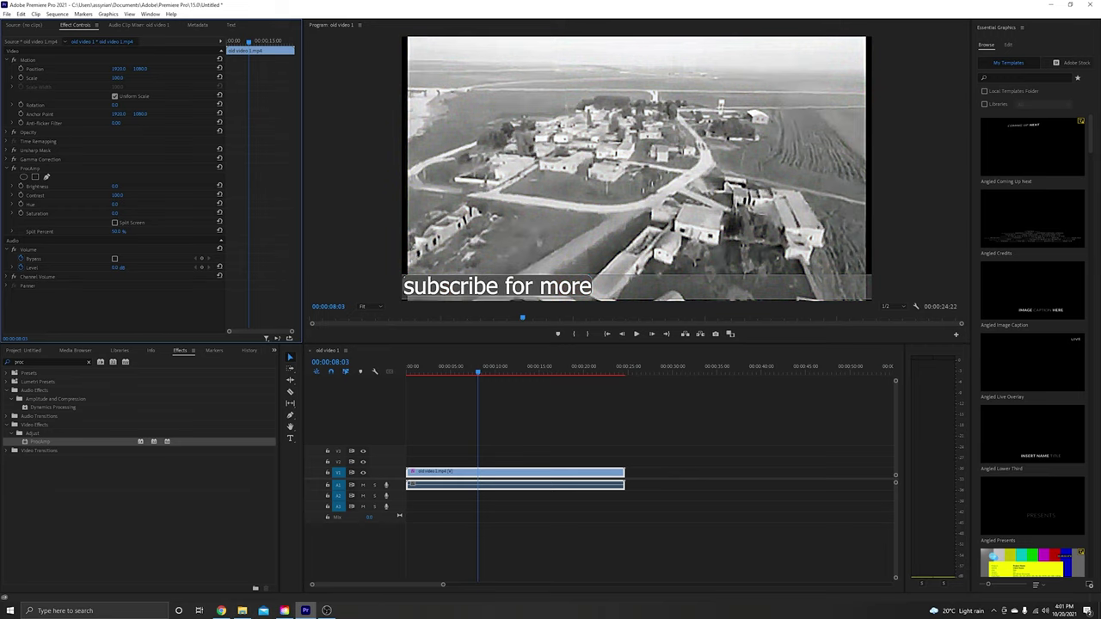
key(ctrl+z)
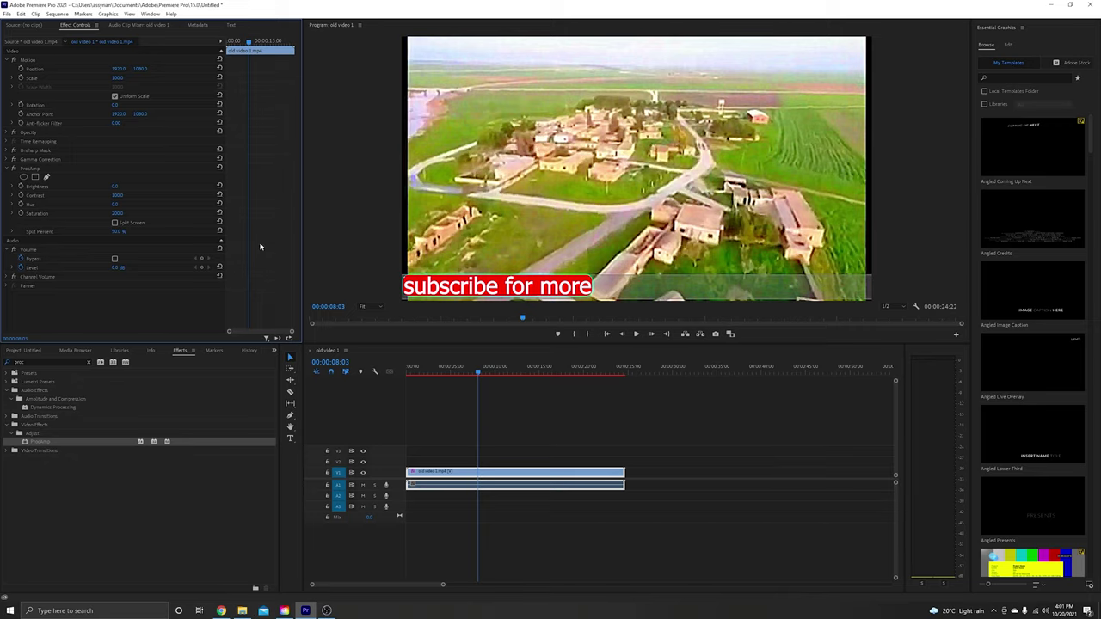
drag(474, 378, 423, 371)
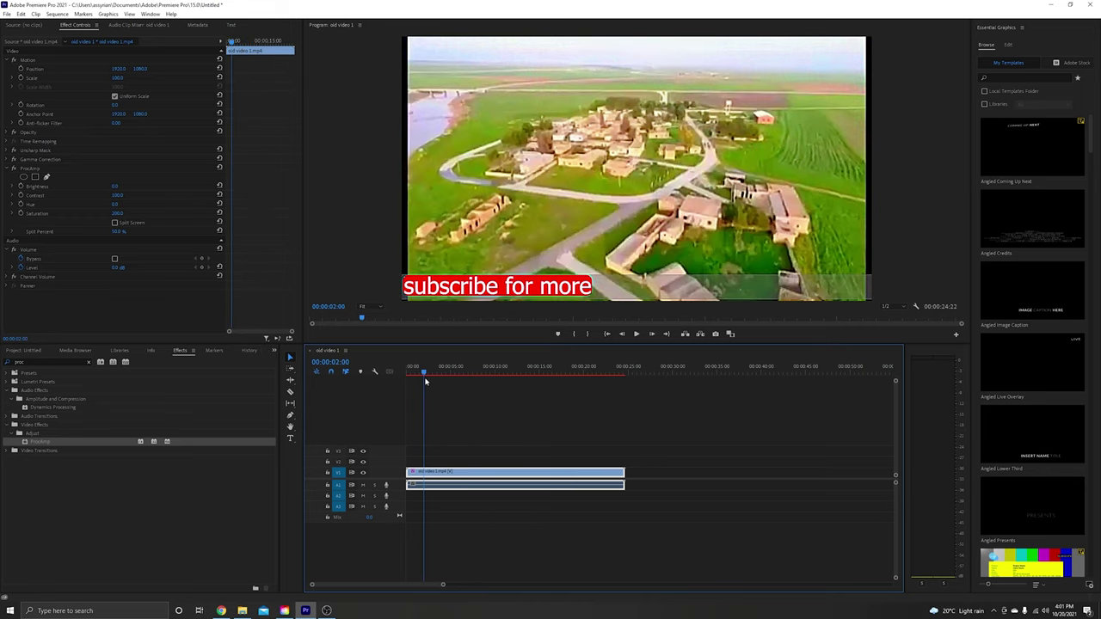
click(635, 336)
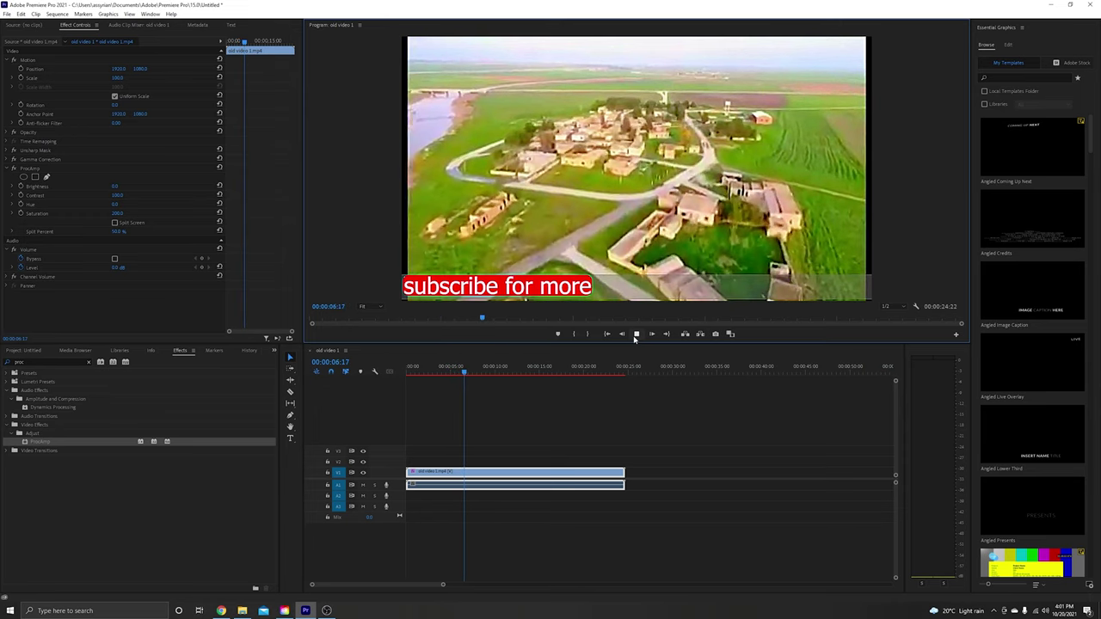
click(635, 334)
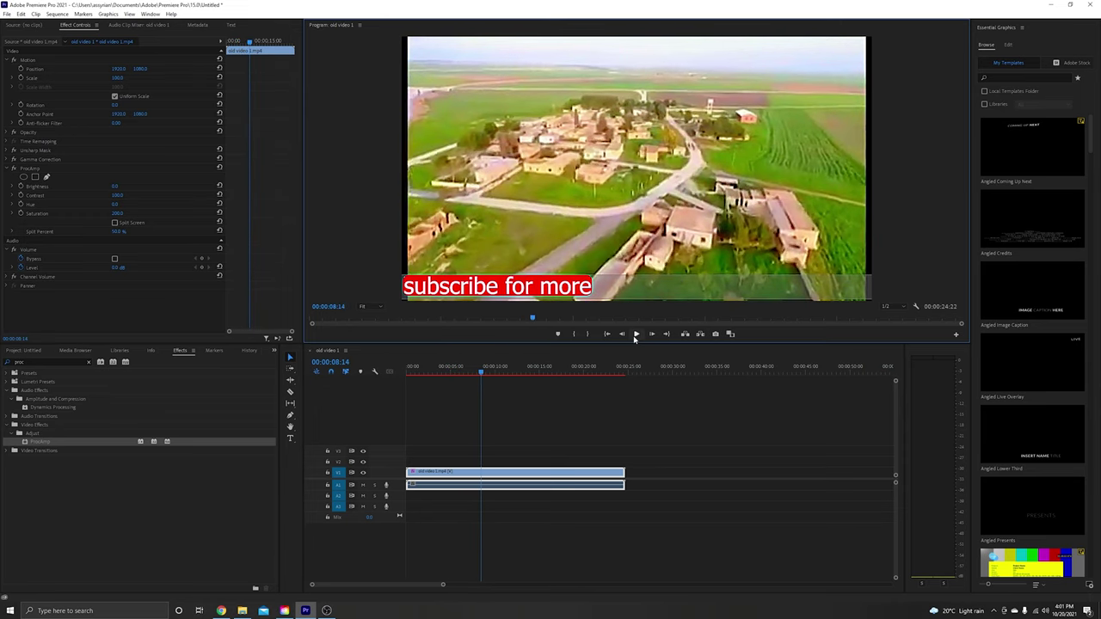
click(7, 169)
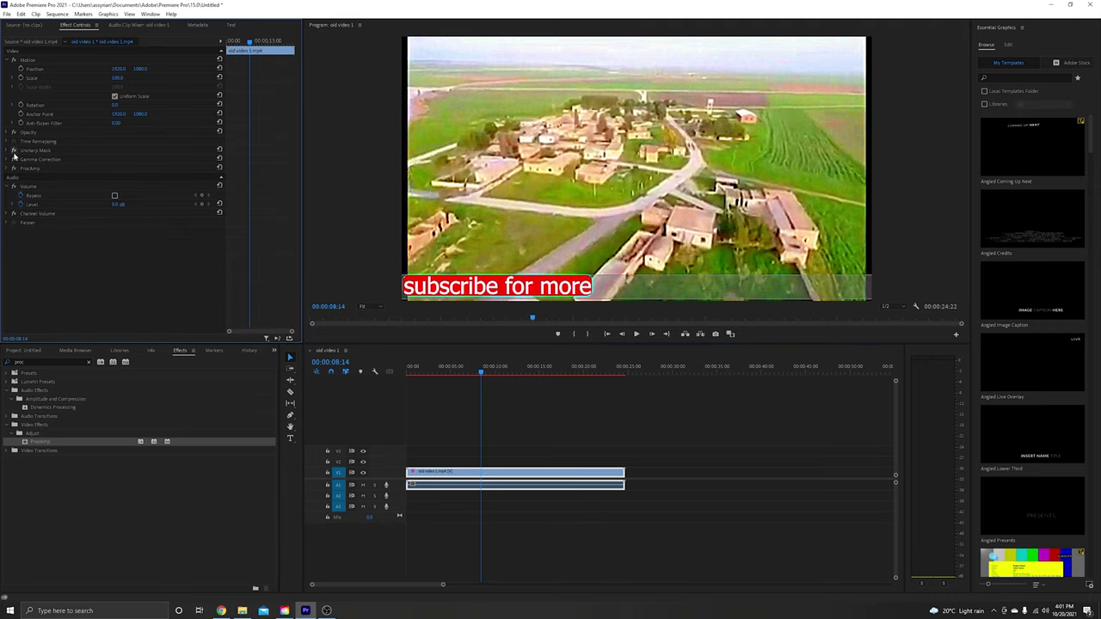
click(13, 152)
click(13, 160)
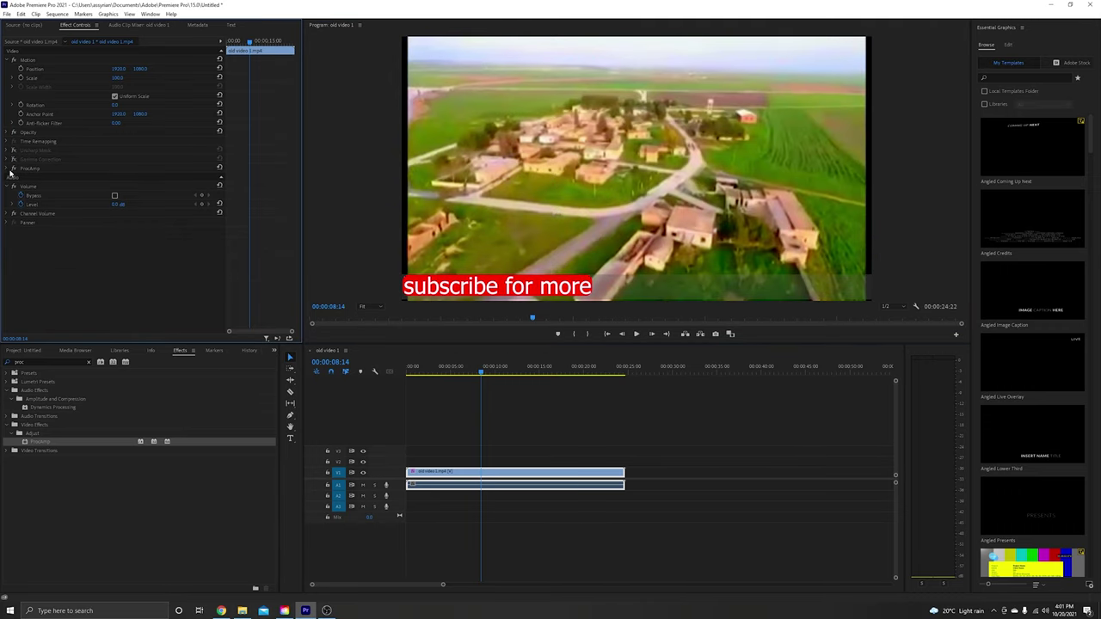
click(636, 333)
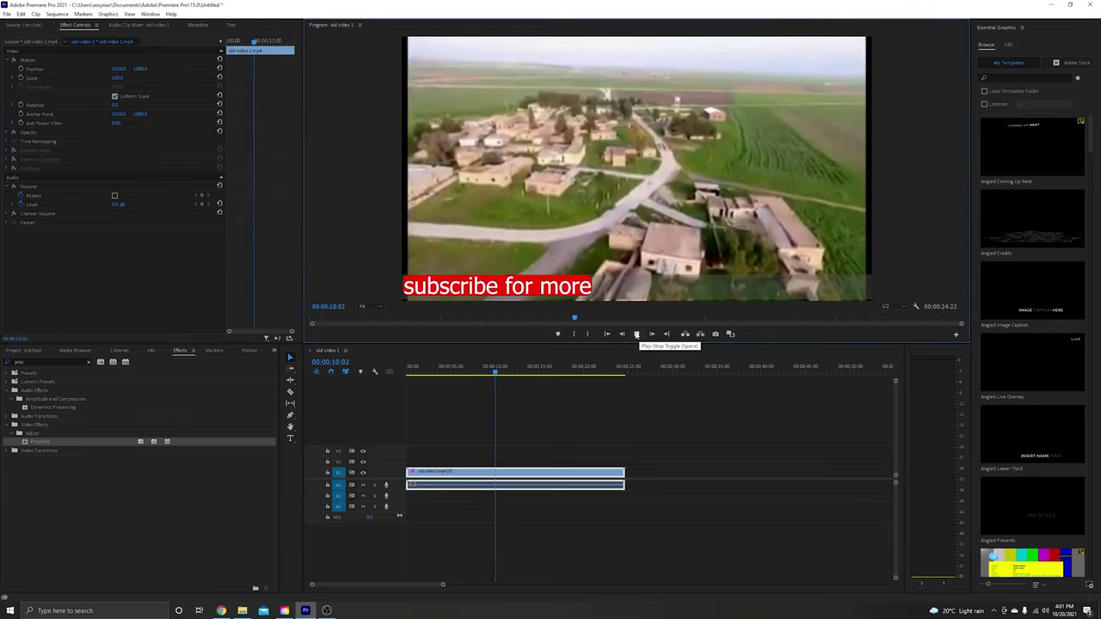
click(637, 334)
click(13, 150)
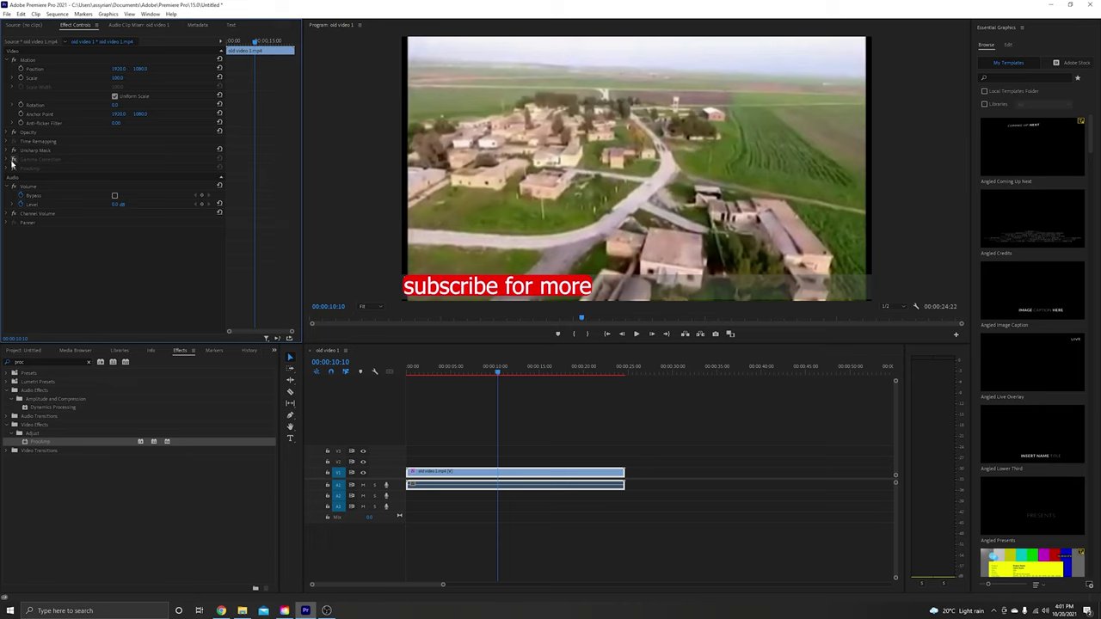
click(638, 334)
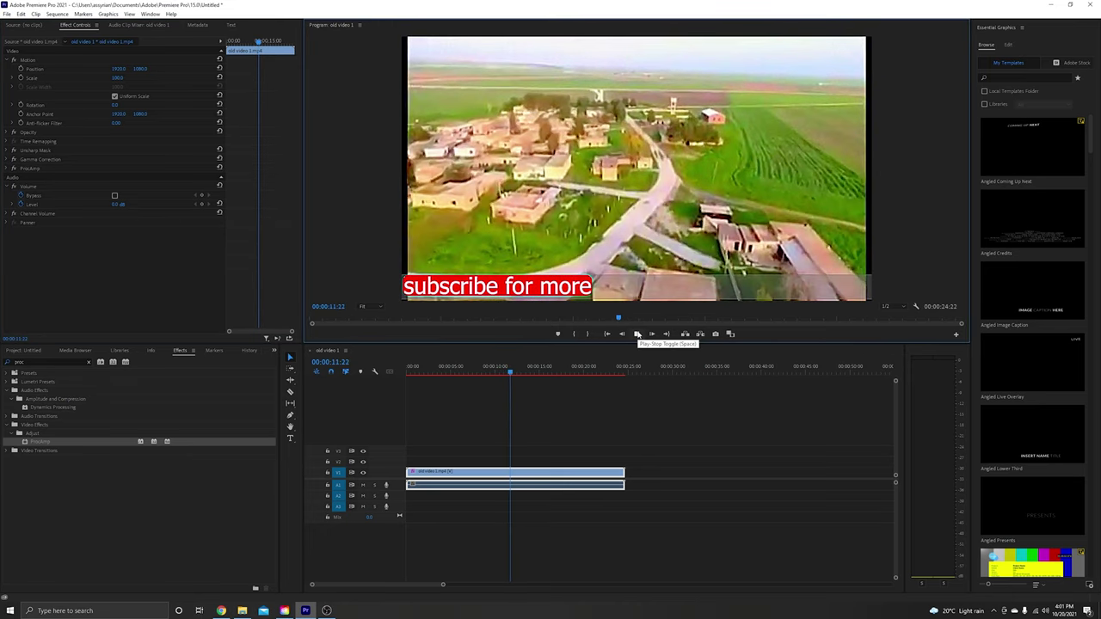